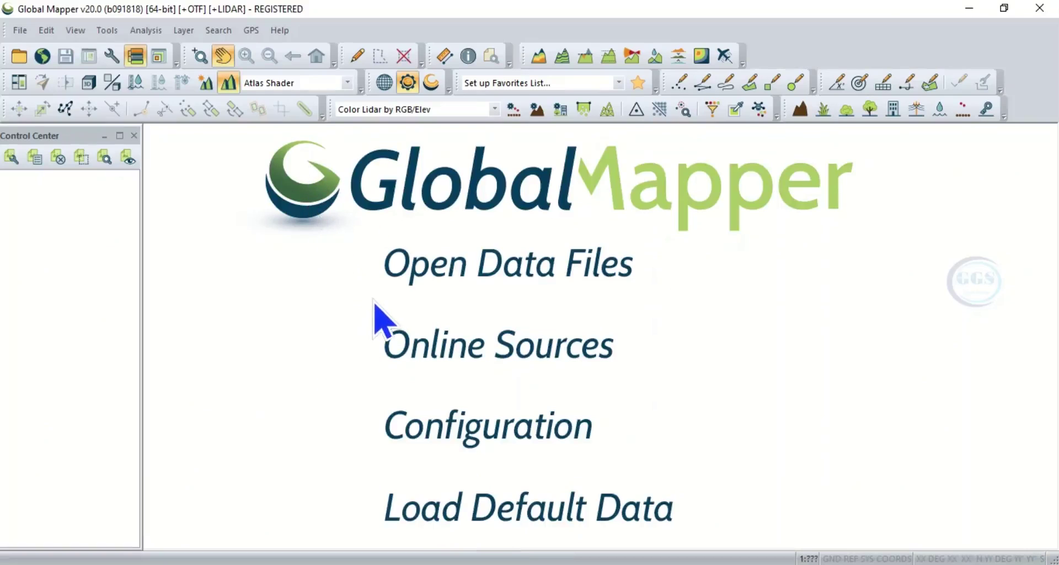
Step: Connect to the ASTER GDEM Worldwide Elevation Data (1 arc-second) online source as a layer
left_click(478, 356)
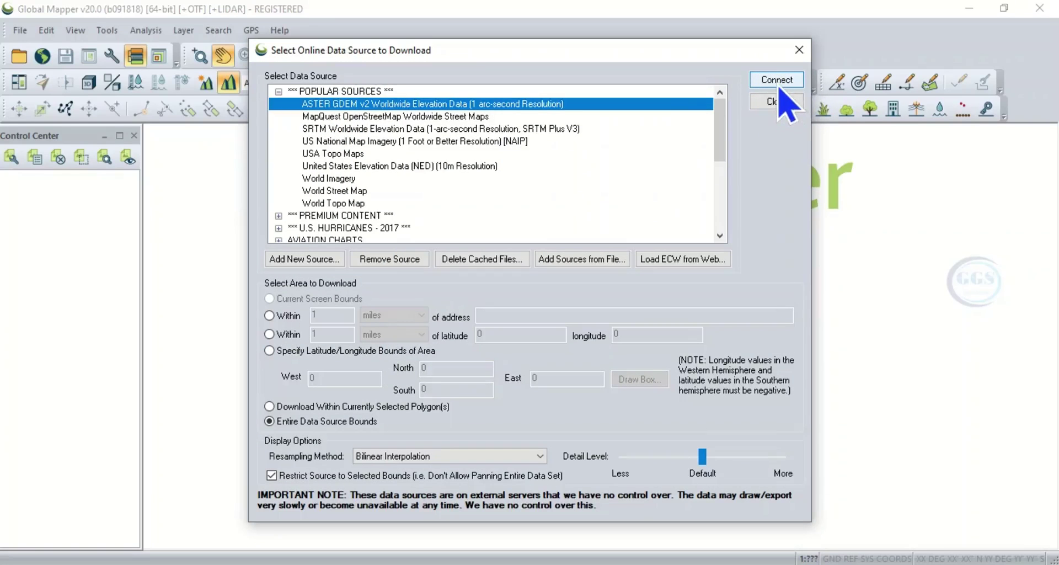
left_click(778, 83)
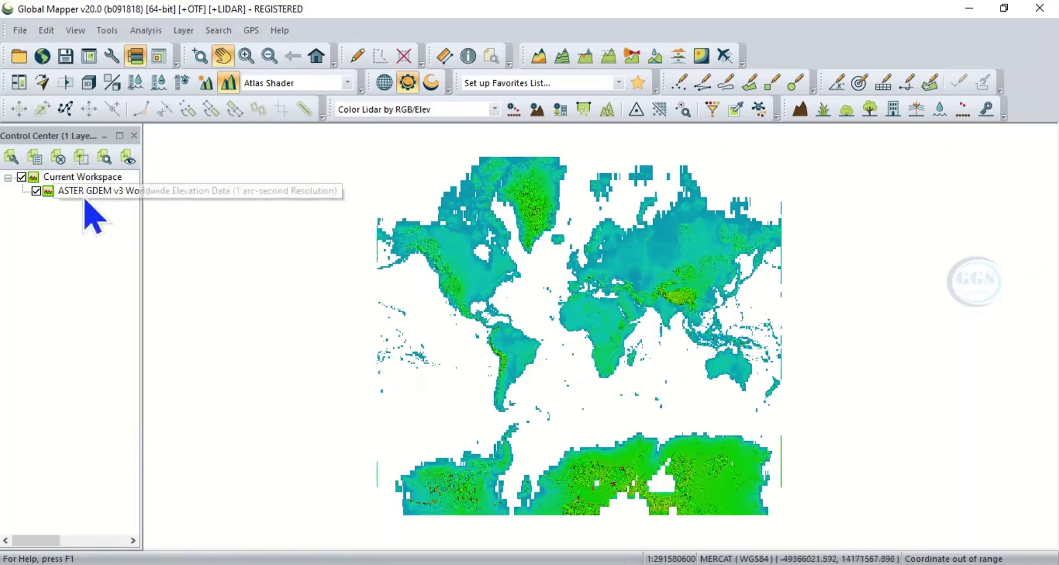
Step: Open Boundary.shp from Desktop\Flood Risk Assessment as a new layer above the elevation data
left_click(23, 33)
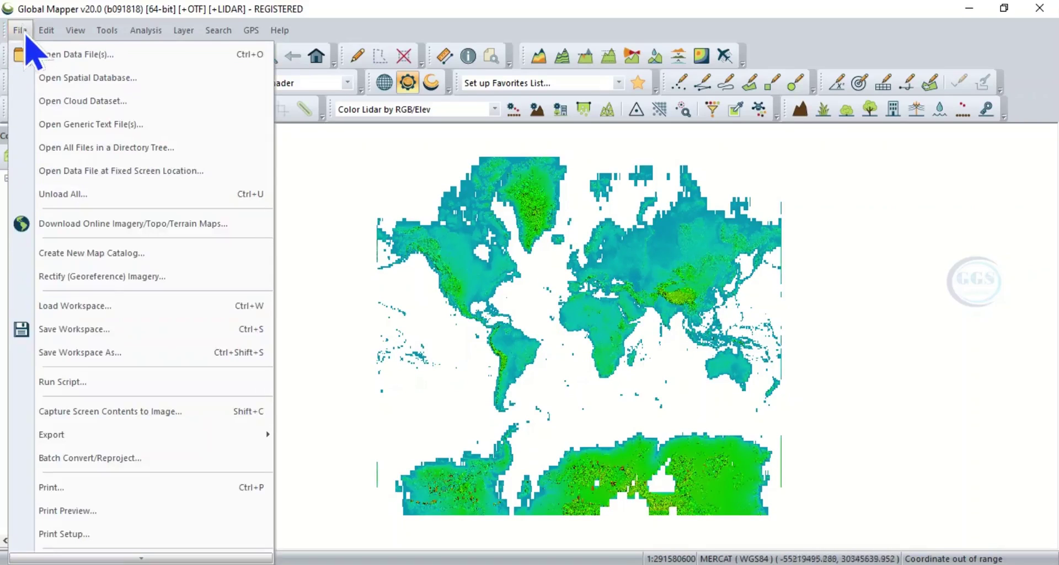
left_click(69, 56)
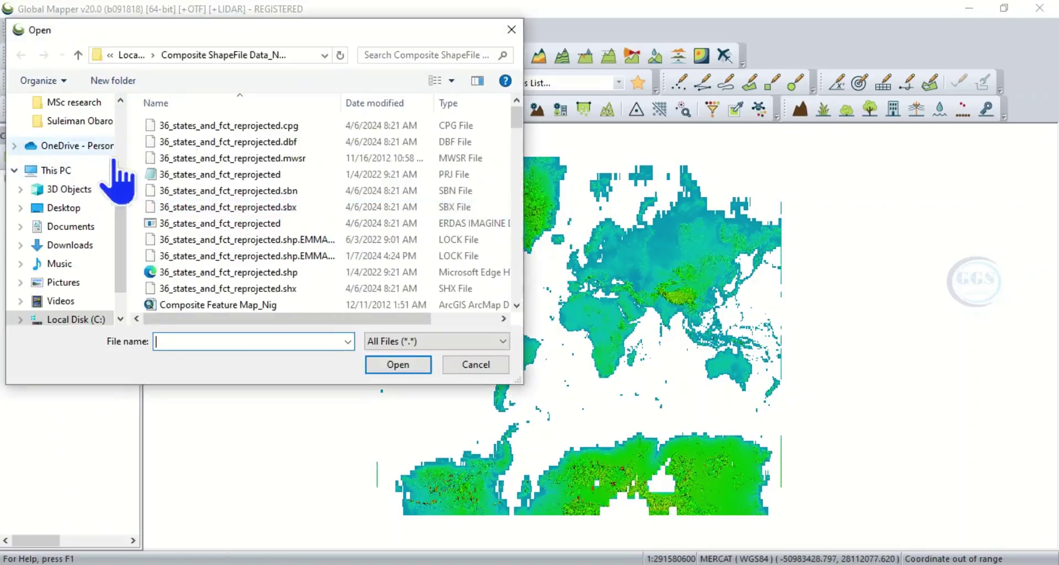
scroll(91, 144, "up", 1)
scroll(88, 160, "up", 2)
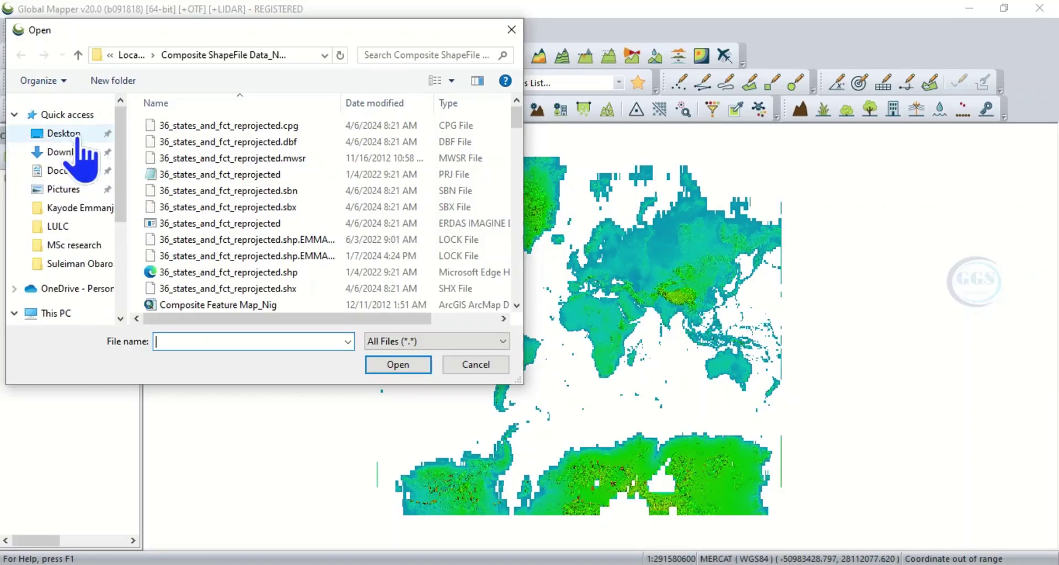
left_click(71, 135)
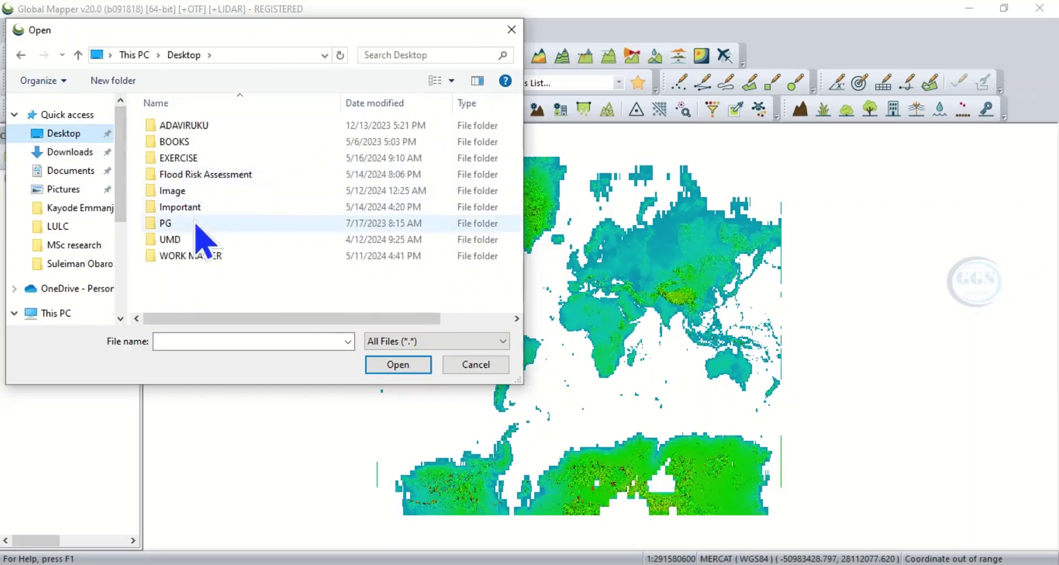
double_click(216, 175)
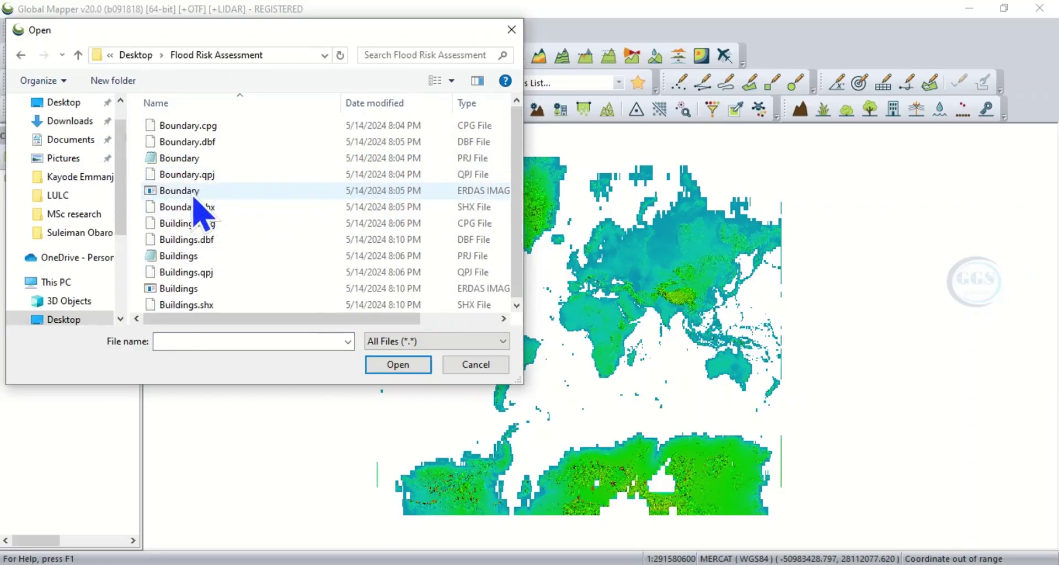
left_click(194, 202)
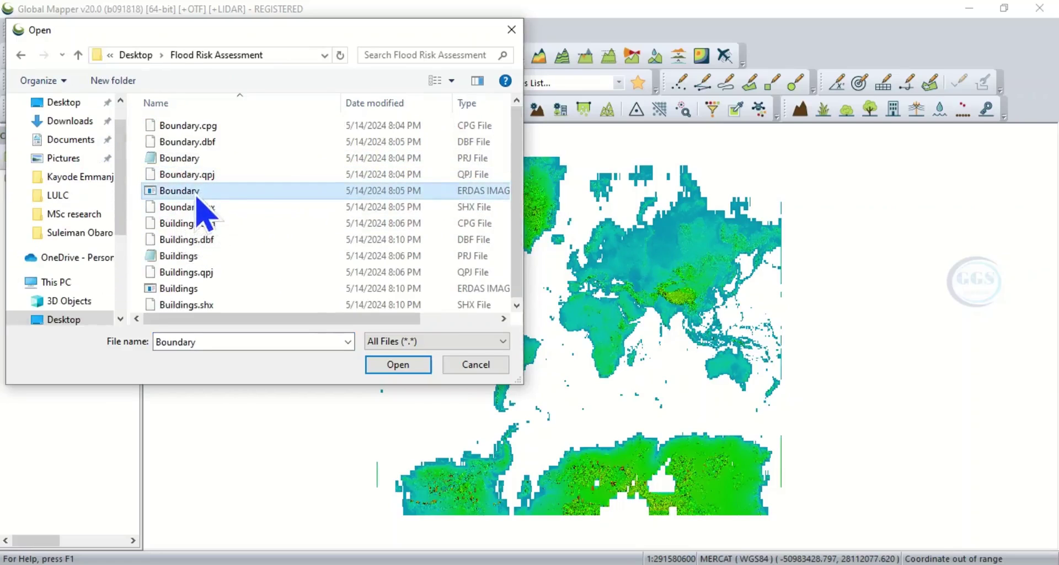
left_click(400, 366)
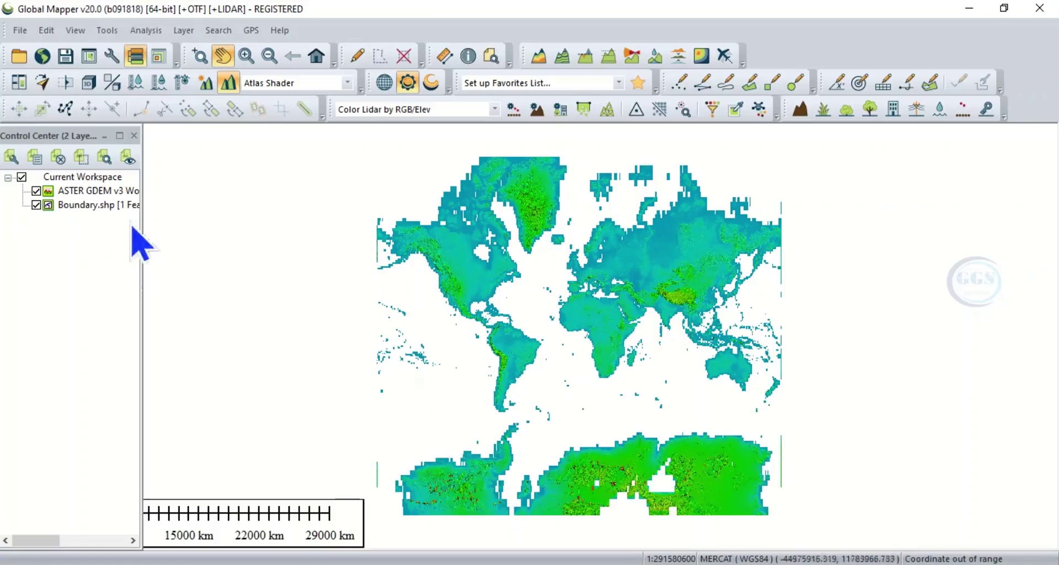
Step: Zoom the map to the Boundary.shp extent, then select the ASTER GDEM layer
right_click(89, 209)
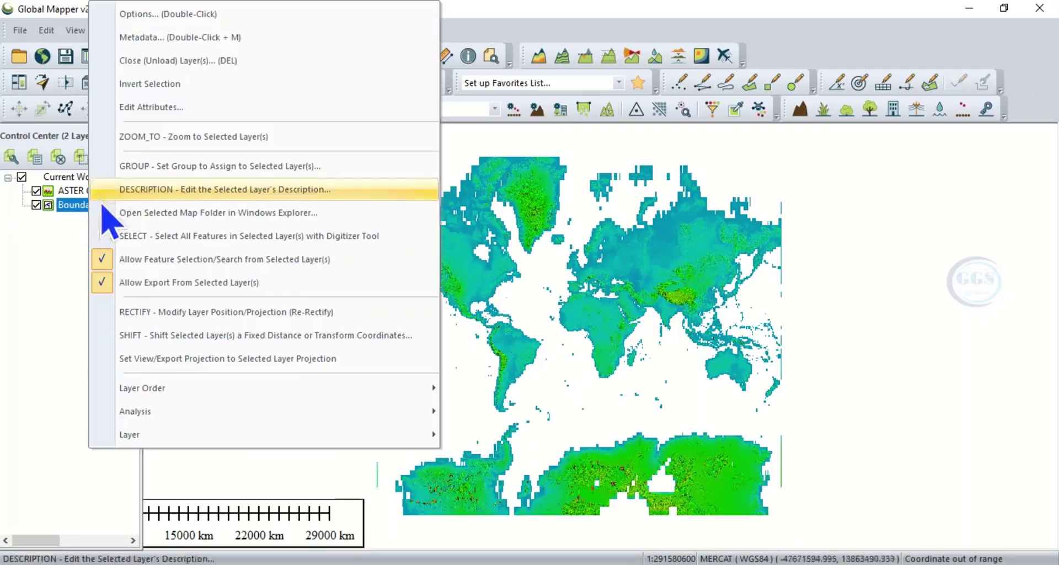
left_click(186, 145)
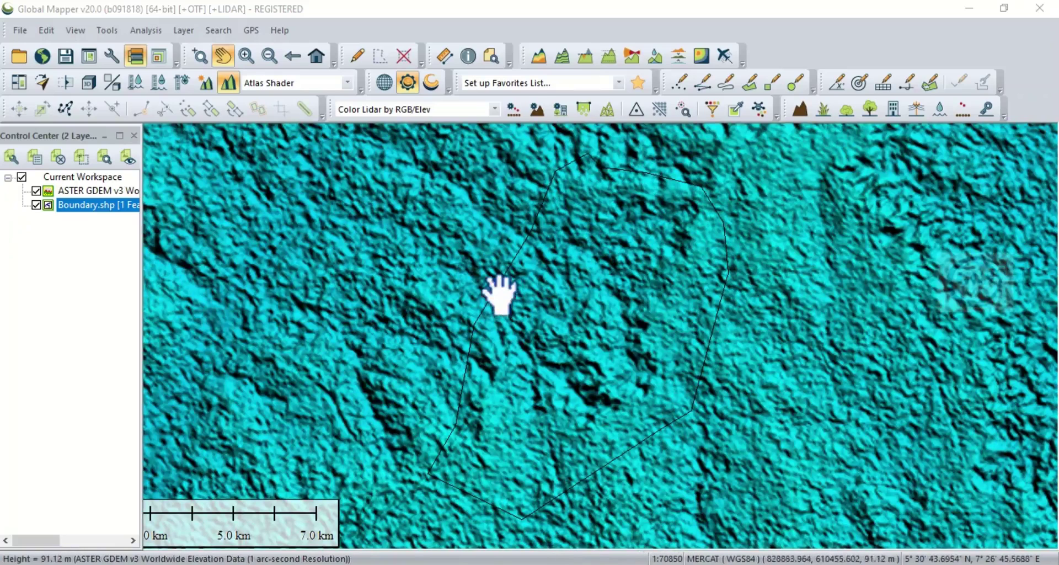
left_click(98, 194)
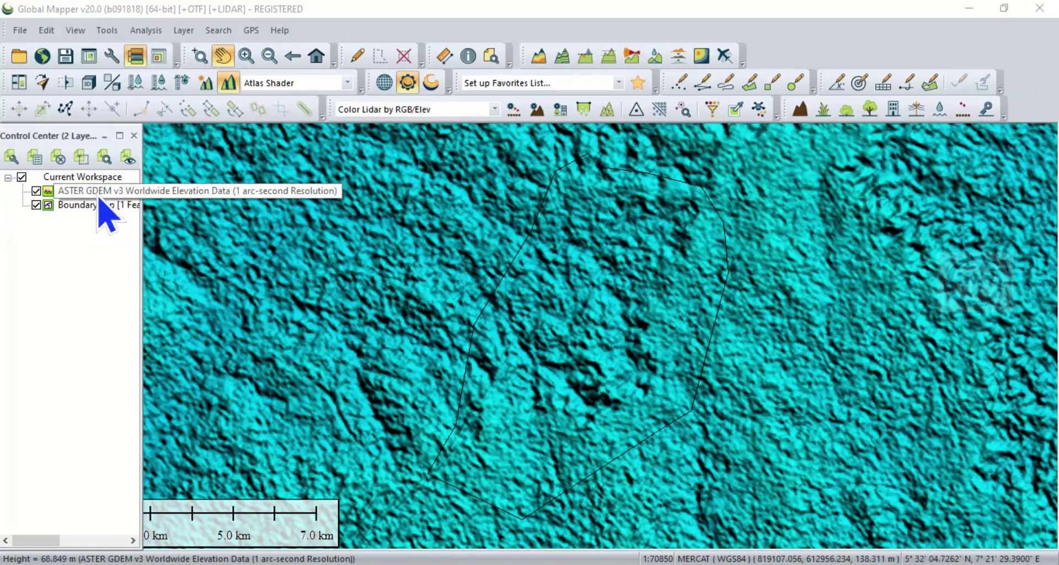
Step: Export the ASTER GDEM layer in GeoTIFF format, reaching its 16-bit meters export options
right_click(100, 199)
mouse_move(149, 396)
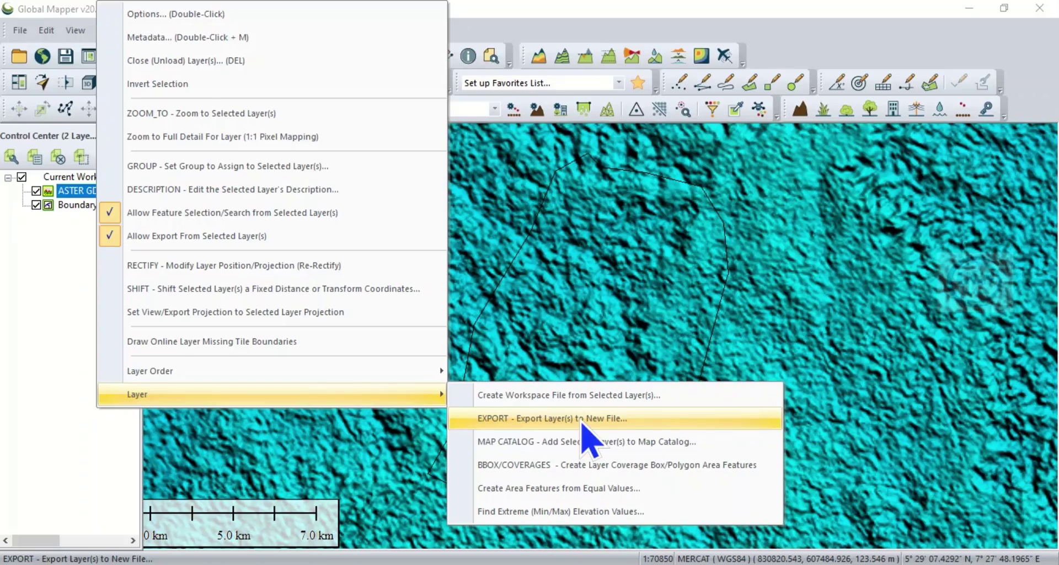
left_click(584, 425)
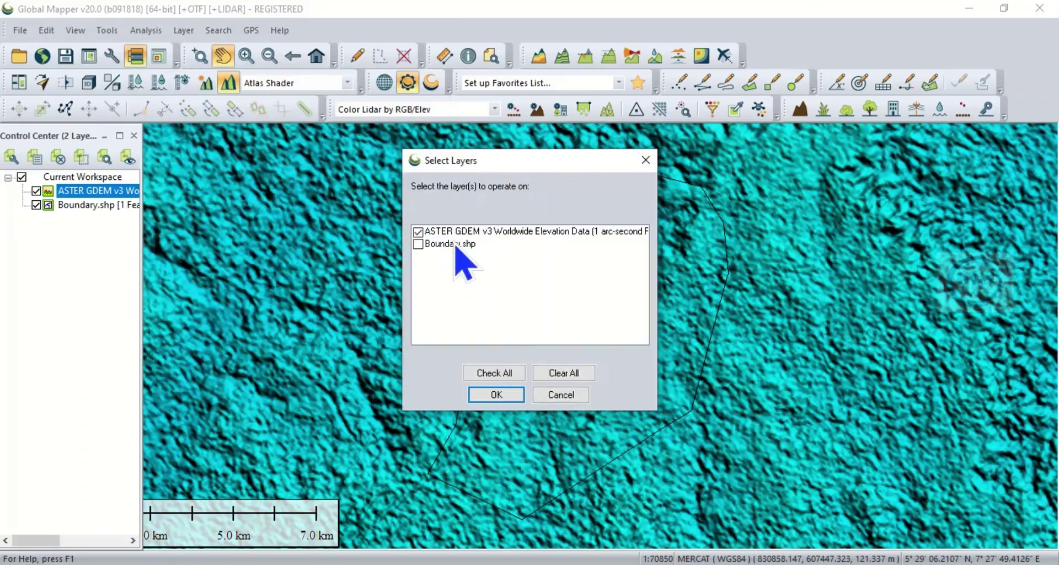
left_click(504, 398)
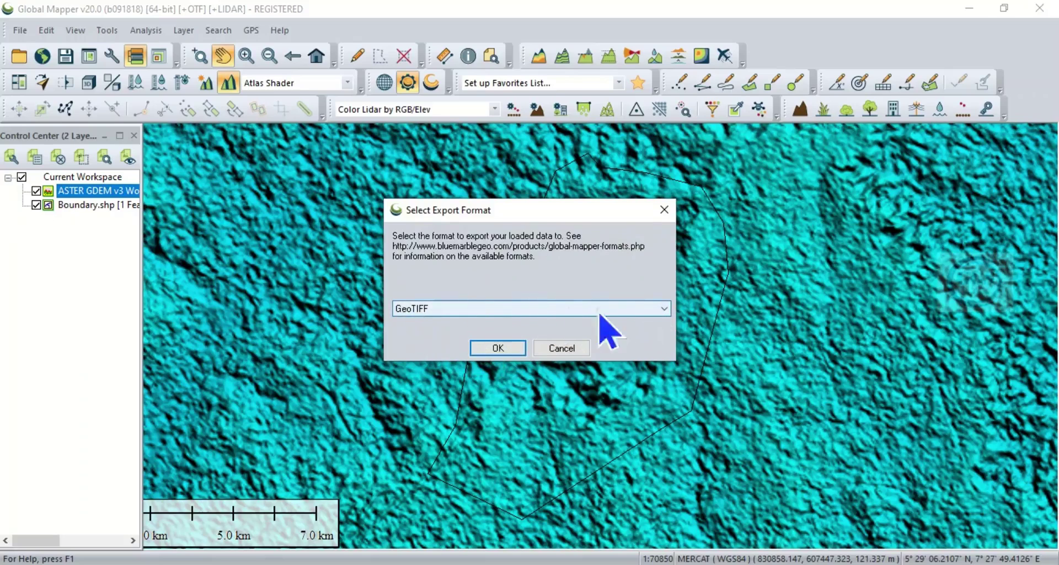
left_click(665, 309)
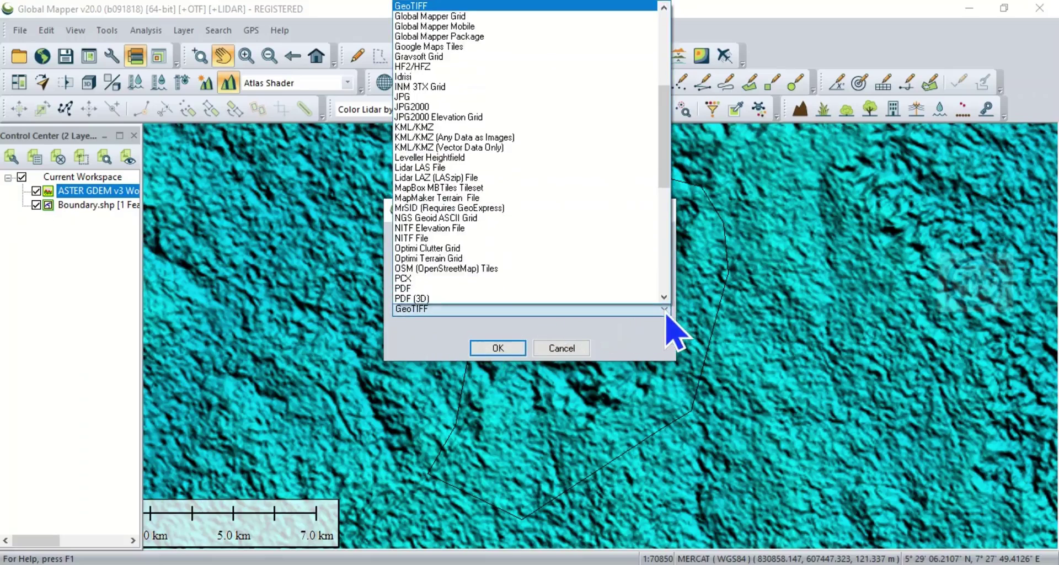
left_click(418, 7)
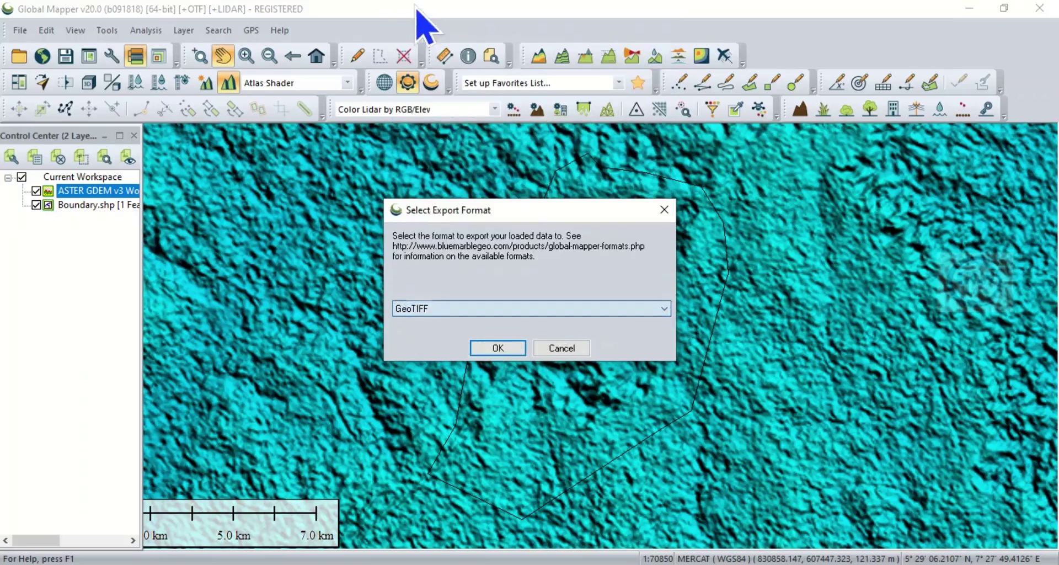
left_click(511, 350)
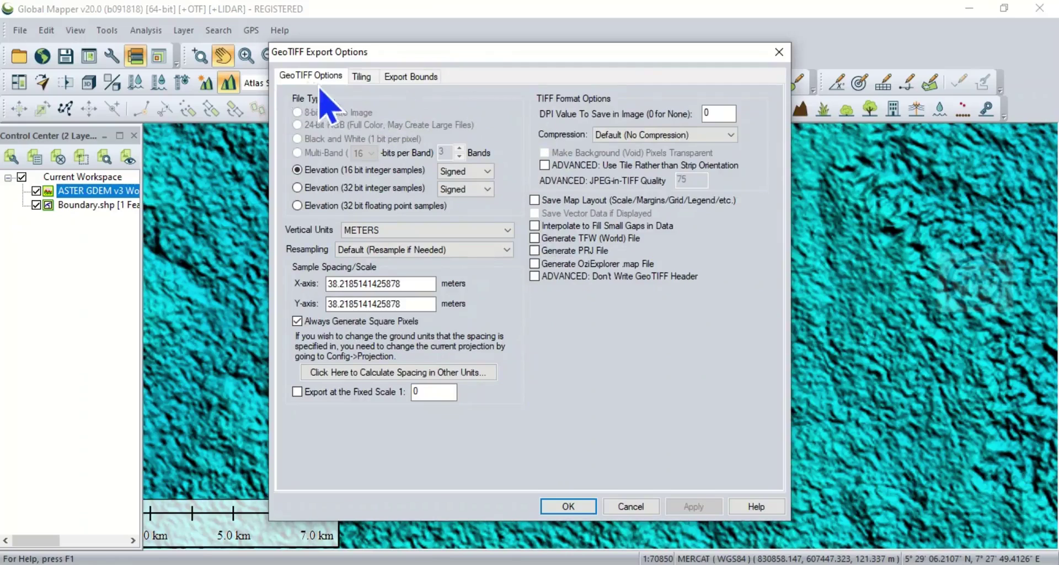
Step: Set the GeoTIFF export bounds to a box drawn around the study area and confirm the export
left_click(409, 78)
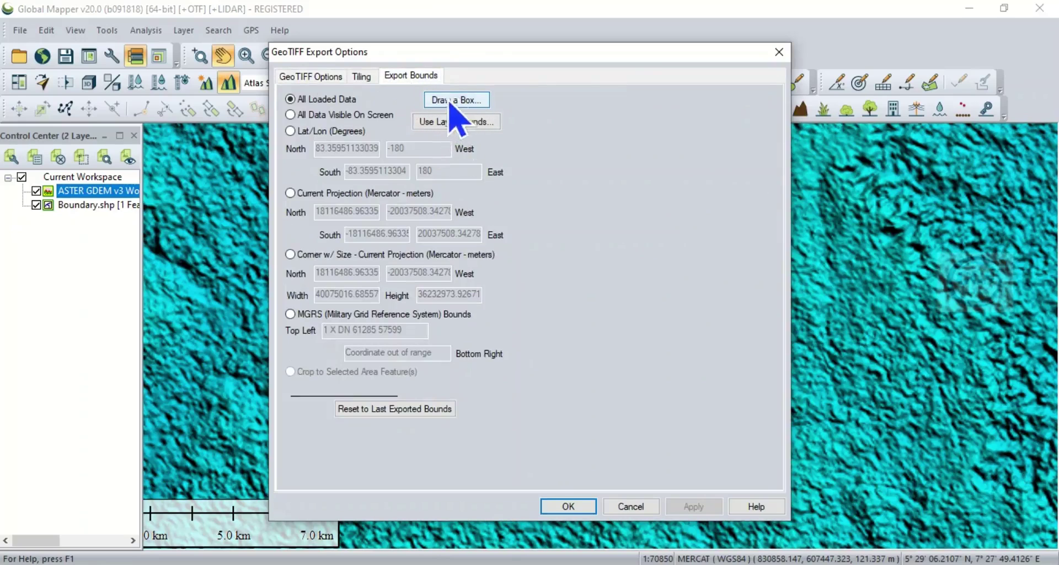
left_click(448, 103)
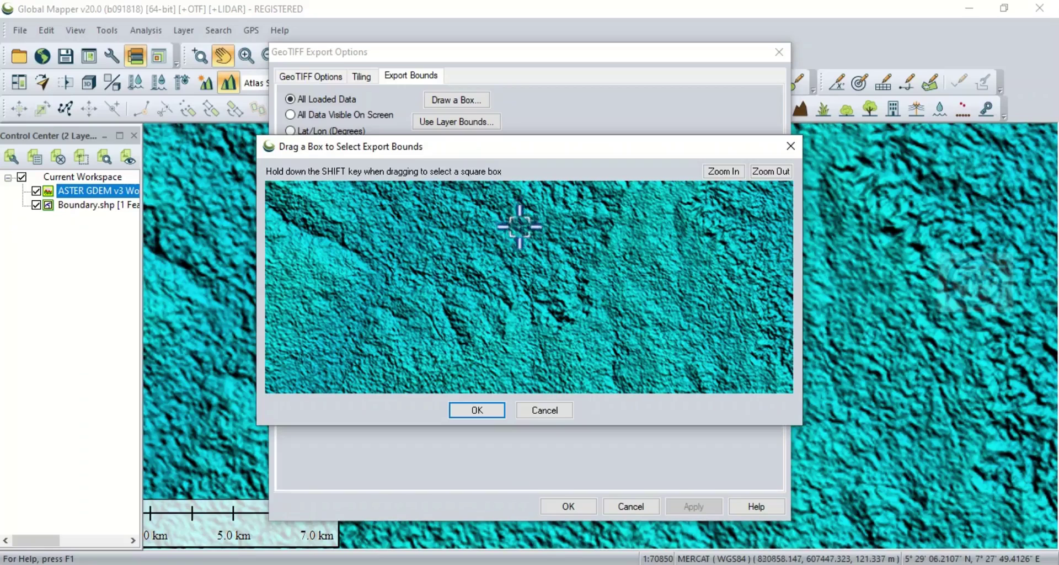
left_click_drag(352, 183, 673, 391)
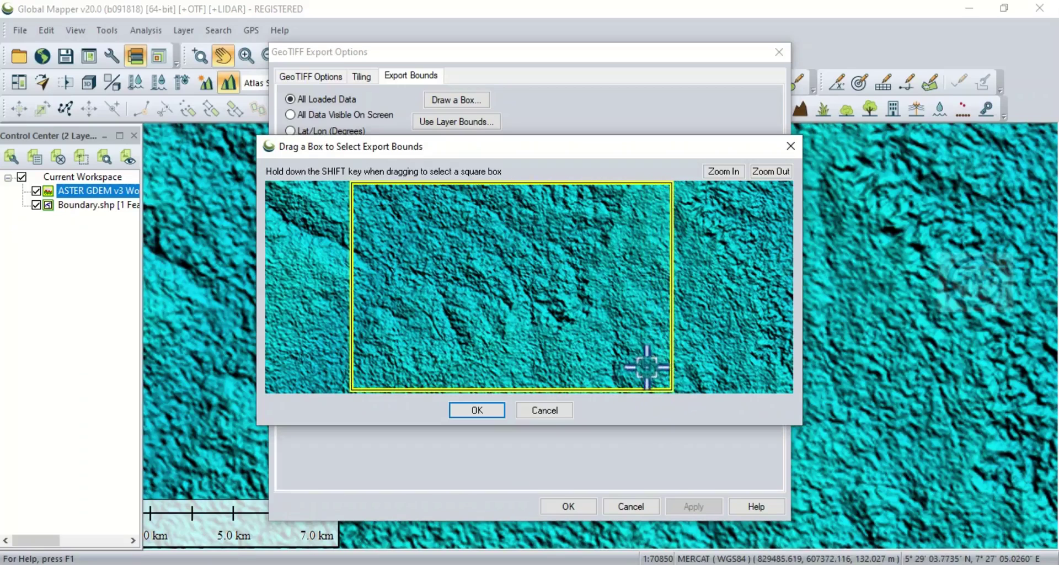
left_click(494, 416)
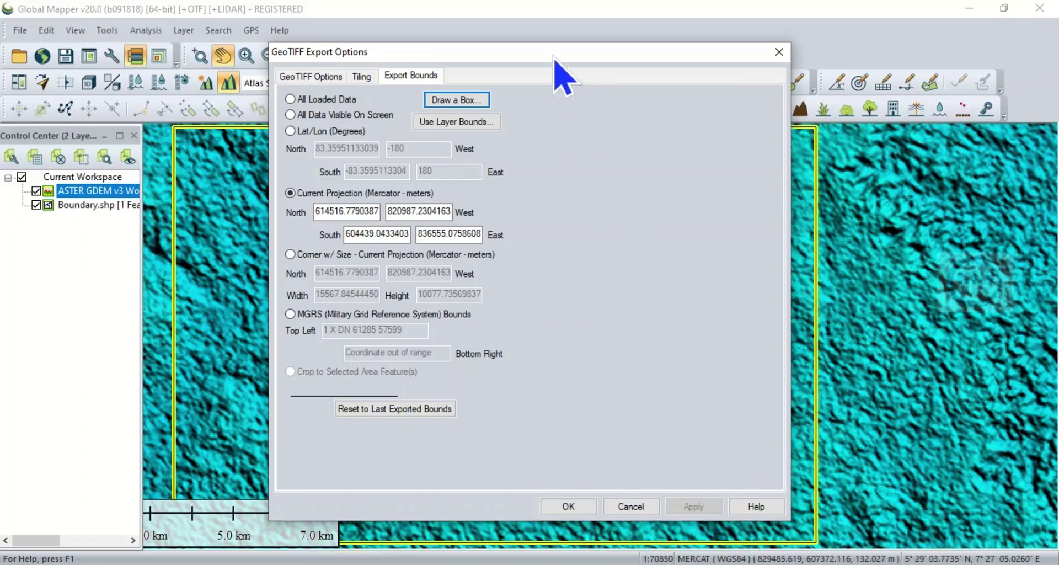
left_click_drag(554, 57, 547, 22)
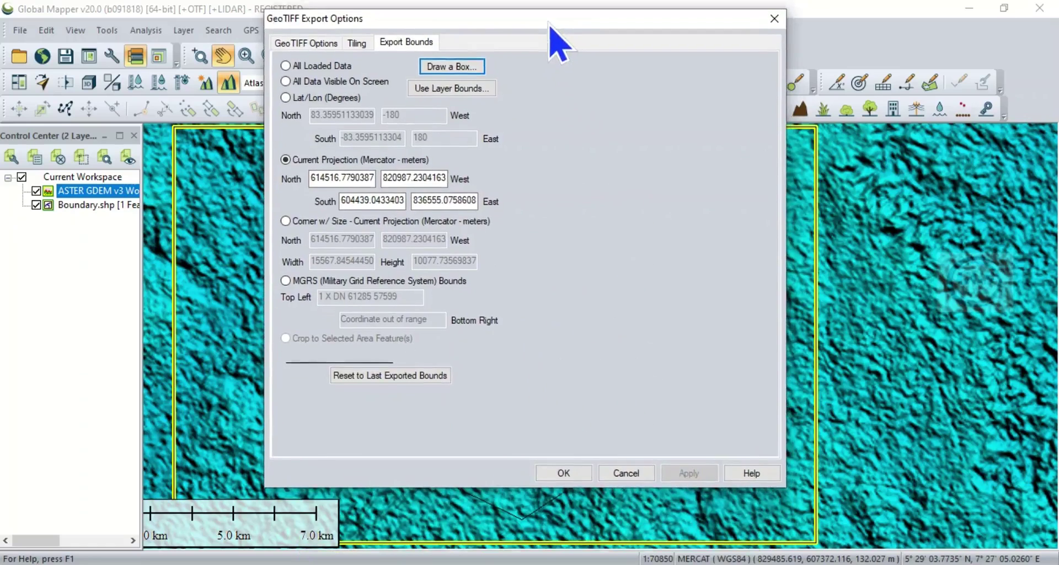
left_click(563, 472)
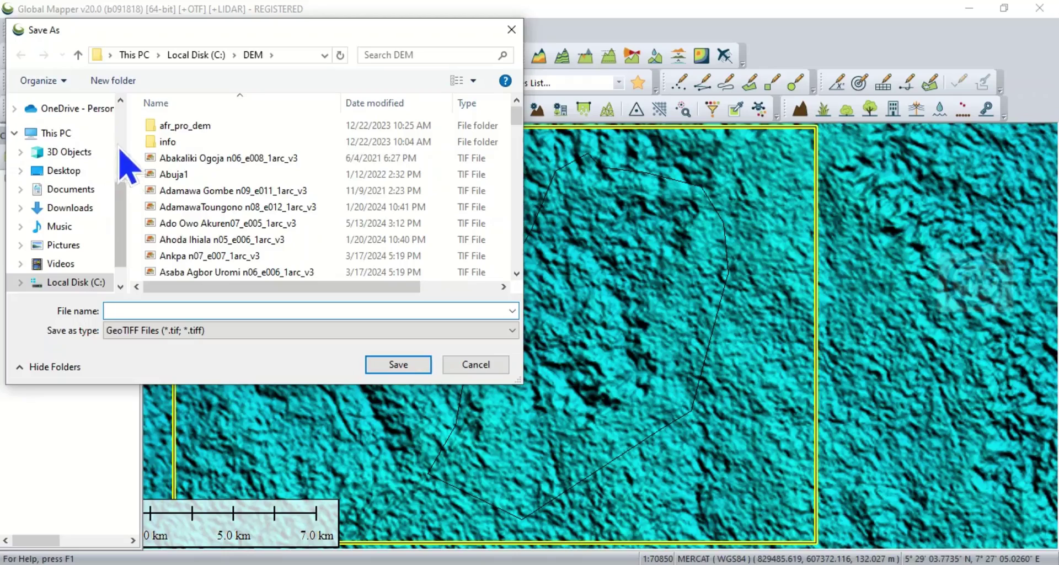
Step: Save the clipped GeoTIFF as DEM2 in Desktop\Flood Risk Assessment
left_click(83, 172)
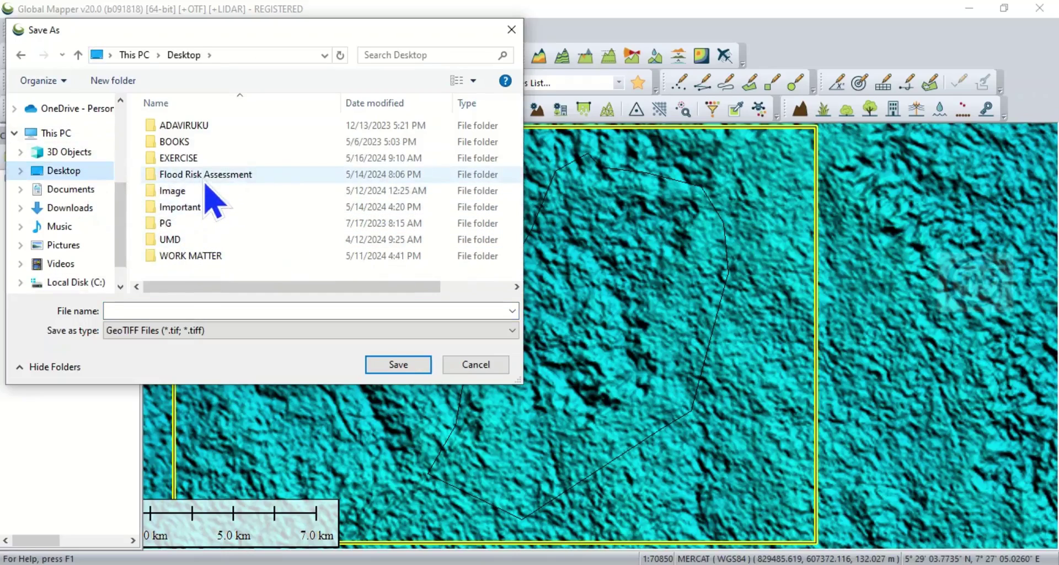
double_click(204, 175)
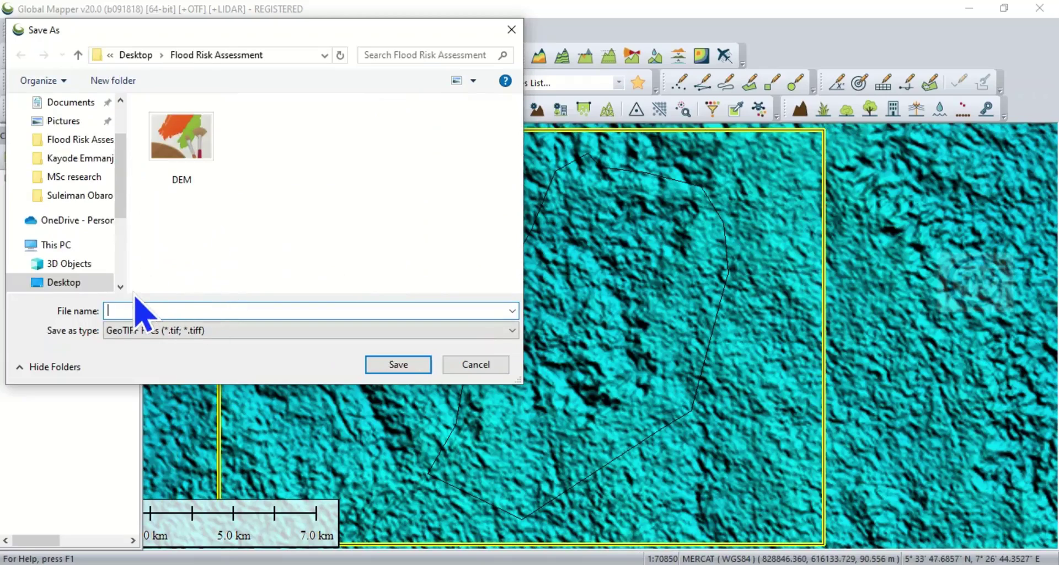
type("DEM")
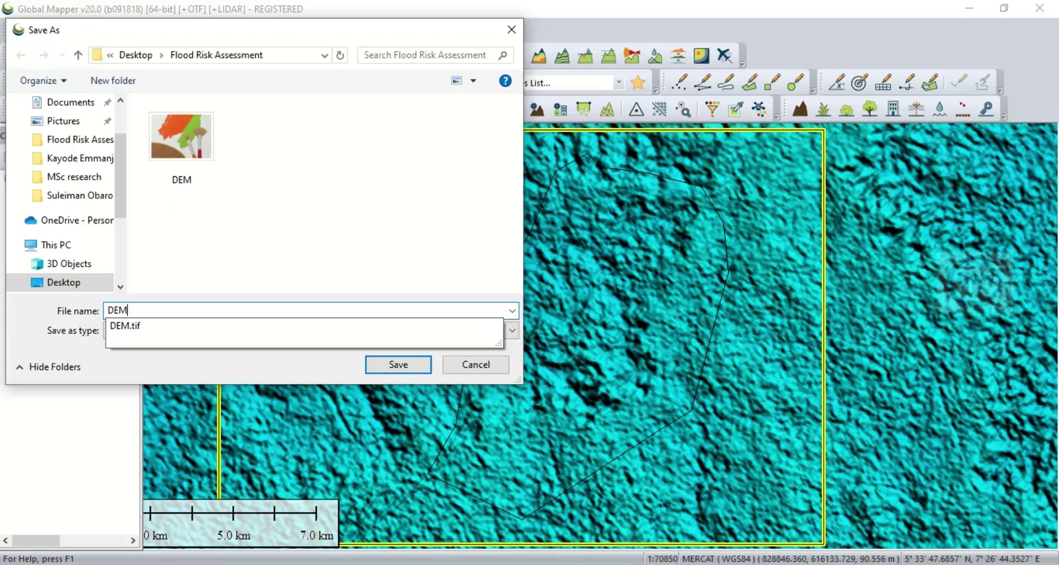
type("2")
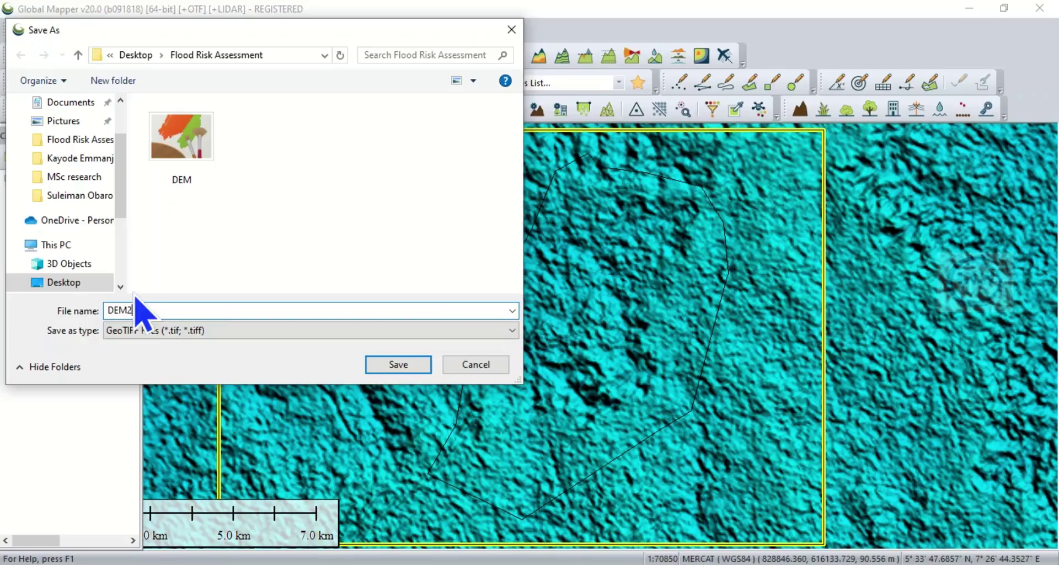
left_click(400, 368)
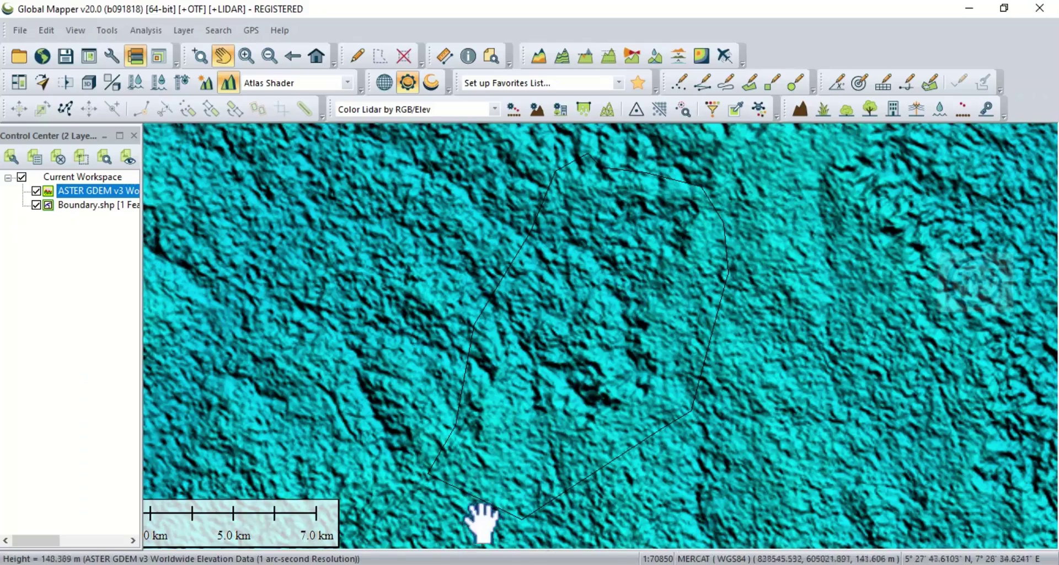
Step: In ArcMap, add Boundary.shp and DEM2.tif from Desktop\Flood Risk Assessment to the map
mouse_move(419, 562)
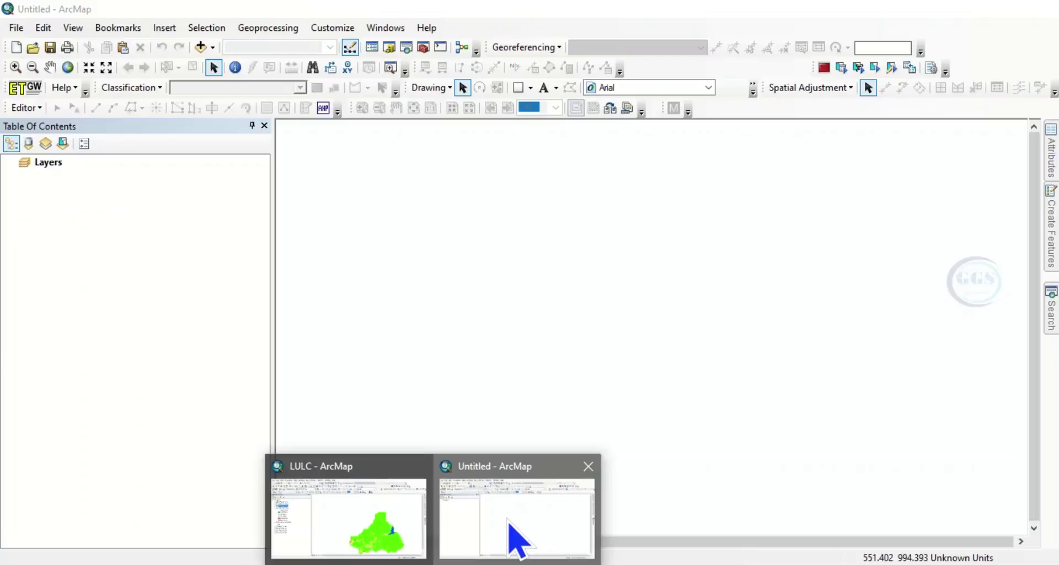
left_click(518, 537)
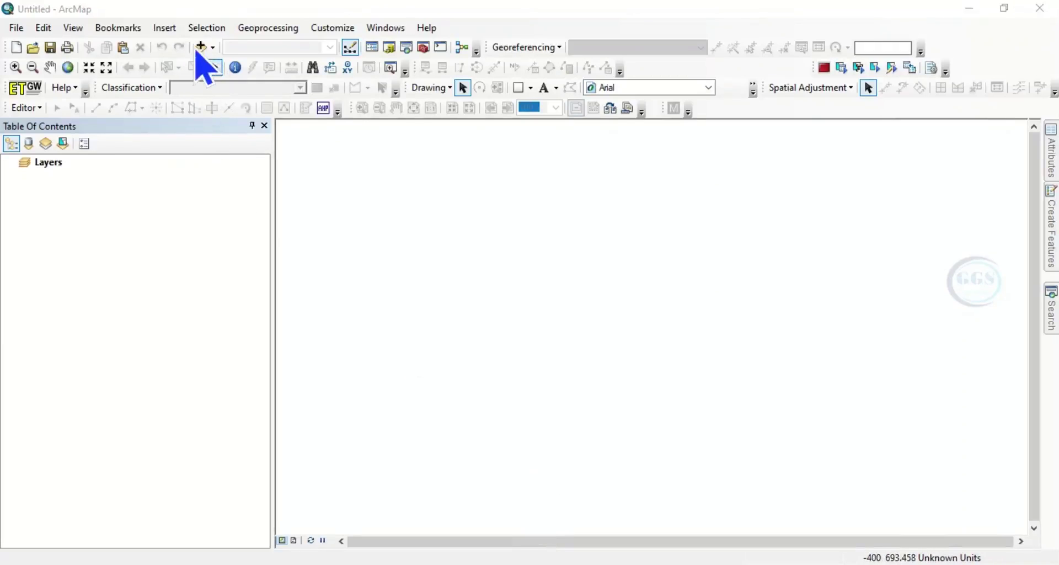
left_click(202, 50)
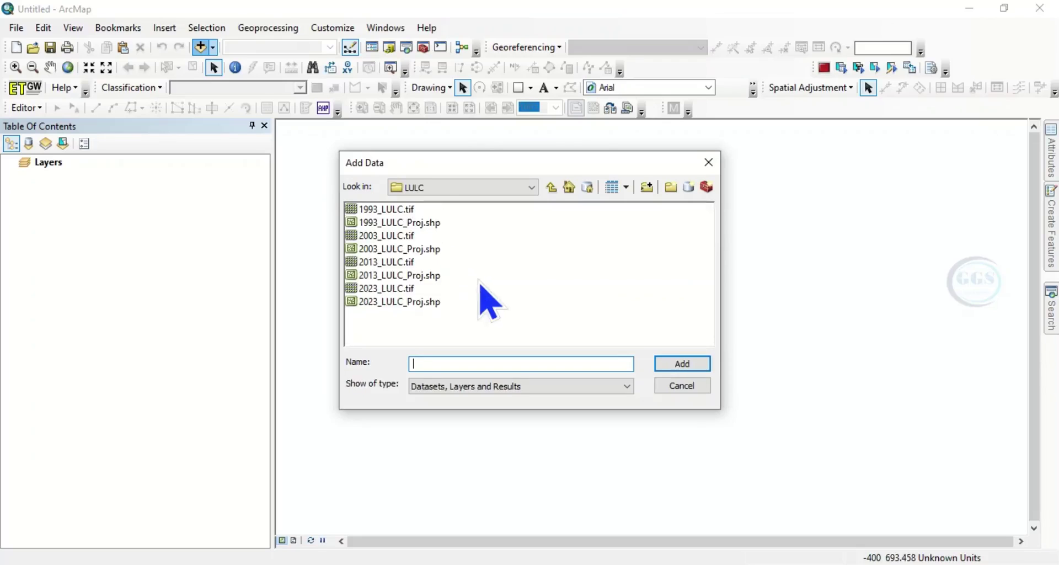
left_click(552, 187)
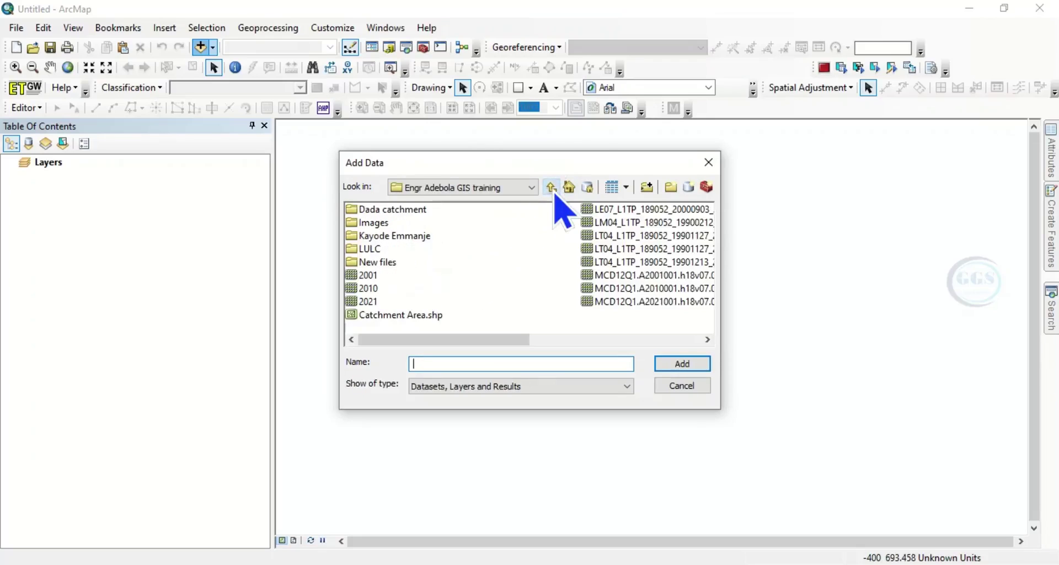
left_click(552, 187)
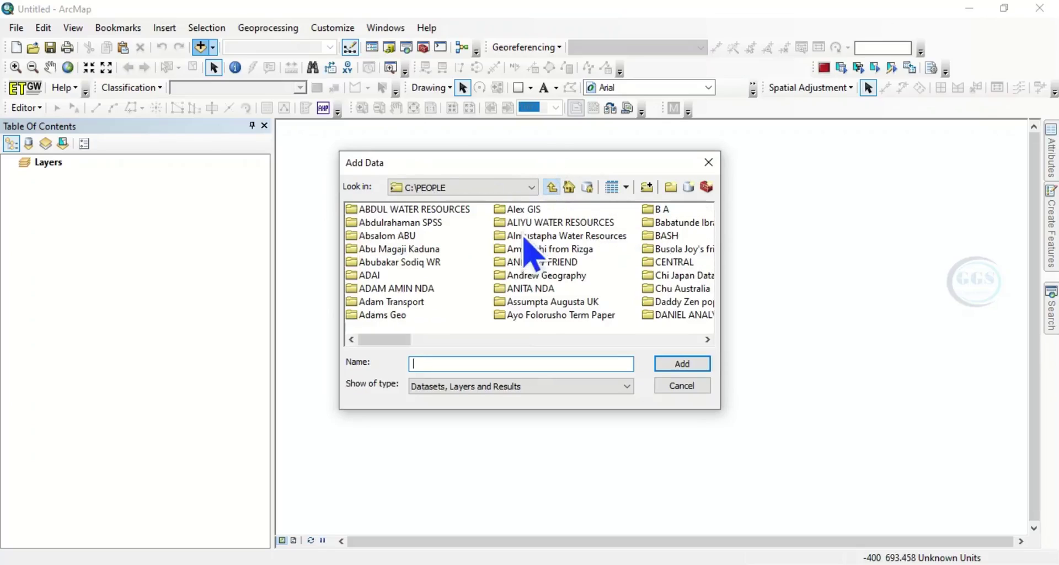
left_click(551, 187)
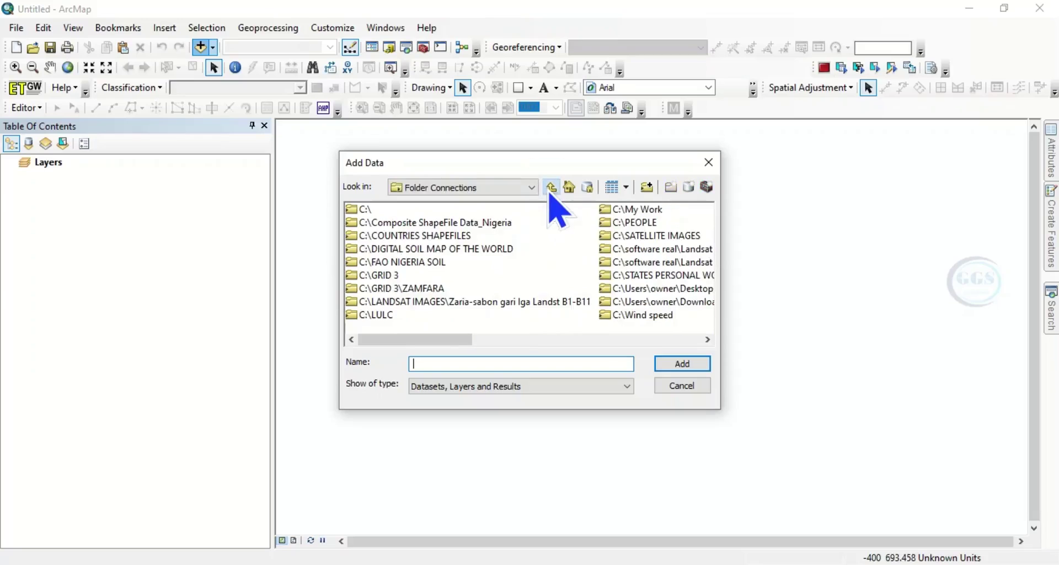
double_click(670, 289)
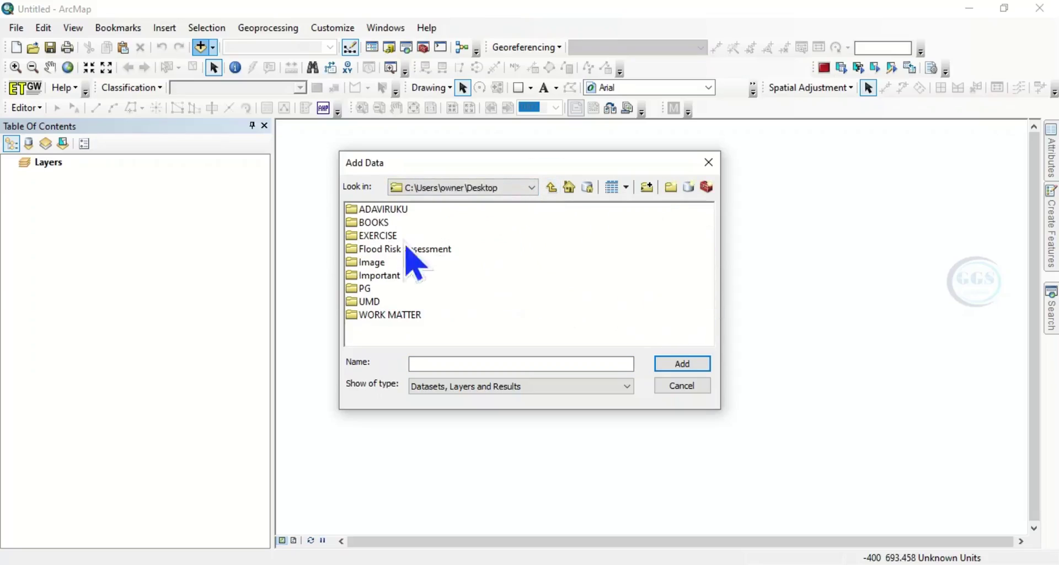
double_click(404, 249)
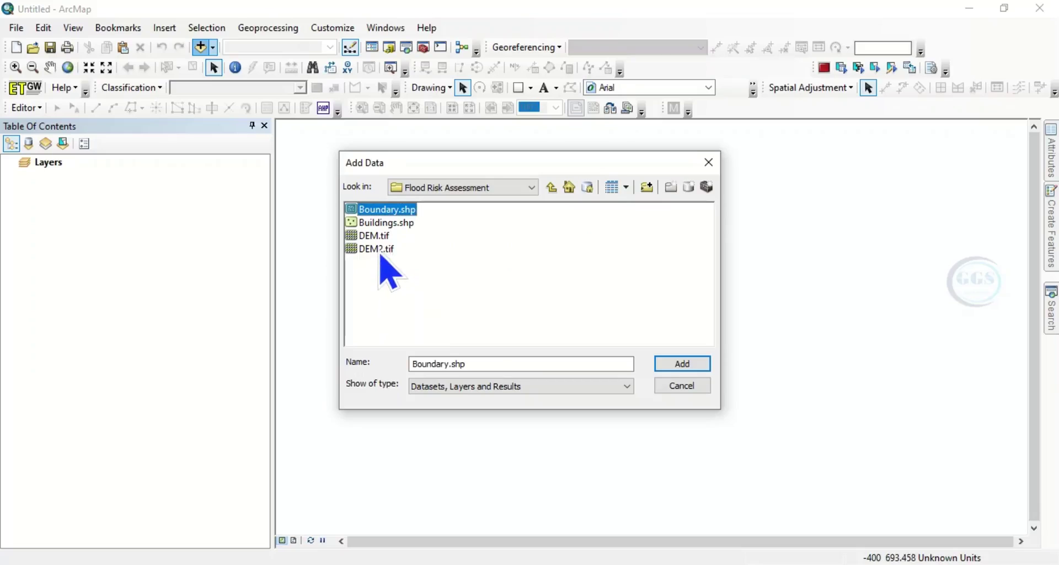
left_click(678, 369)
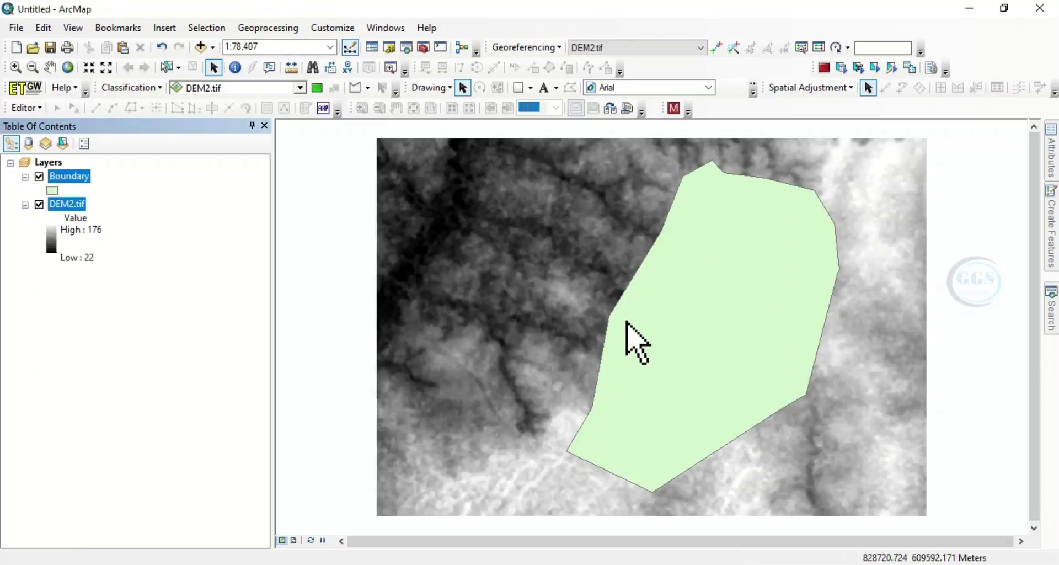
Step: Symbolize Boundary as a hollow fill with a red outline of width 2
scroll(627, 322, "up", 1)
scroll(630, 321, "up", 2)
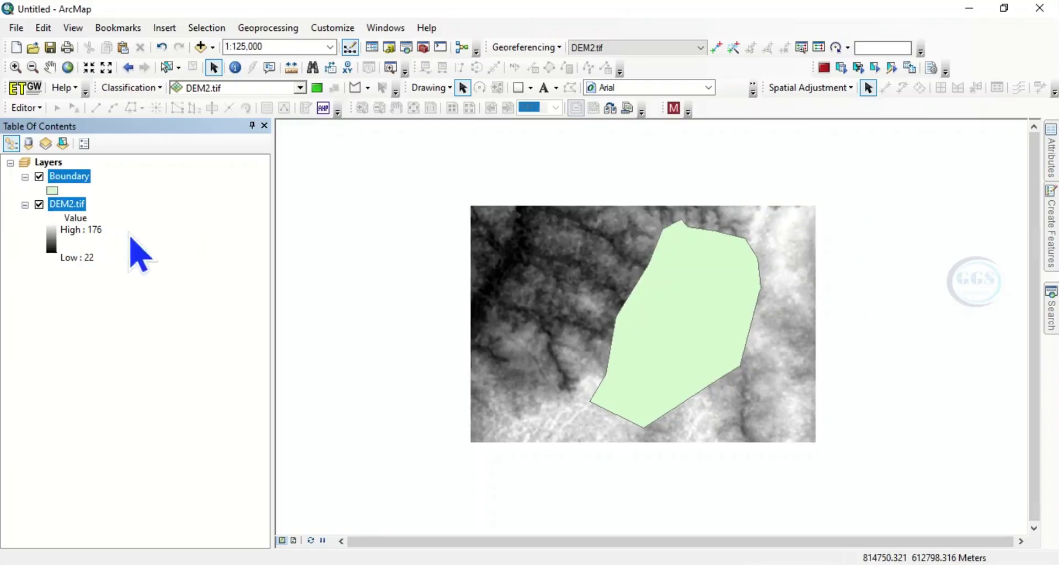
left_click(40, 178)
left_click(40, 176)
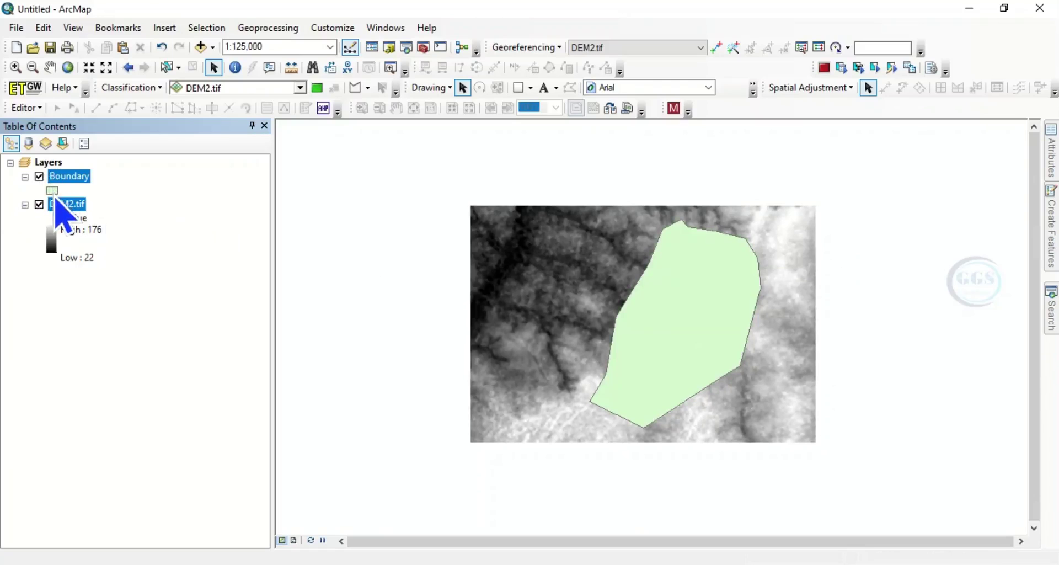
left_click(53, 191)
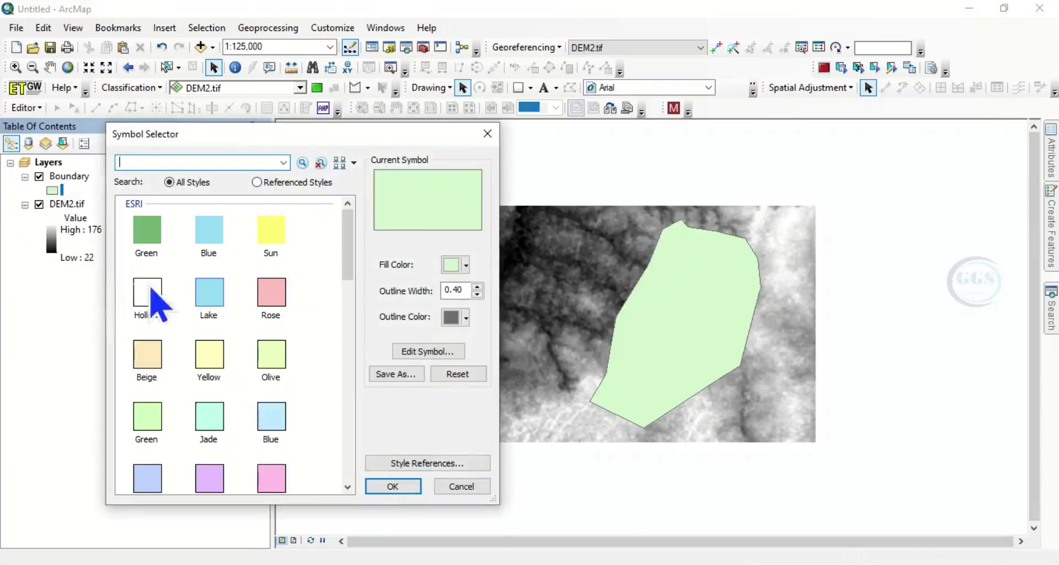
left_click(148, 296)
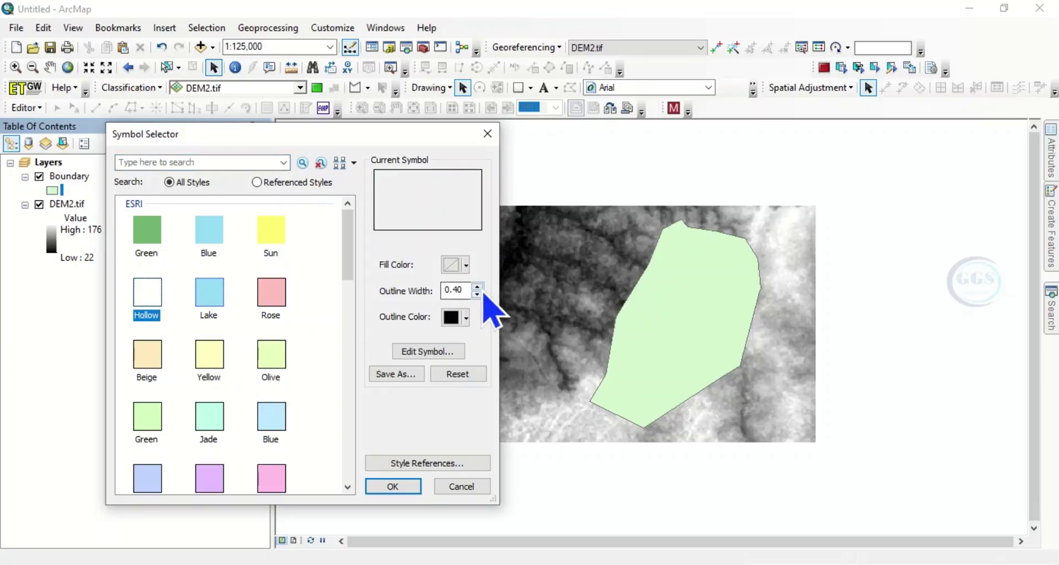
left_click(466, 317)
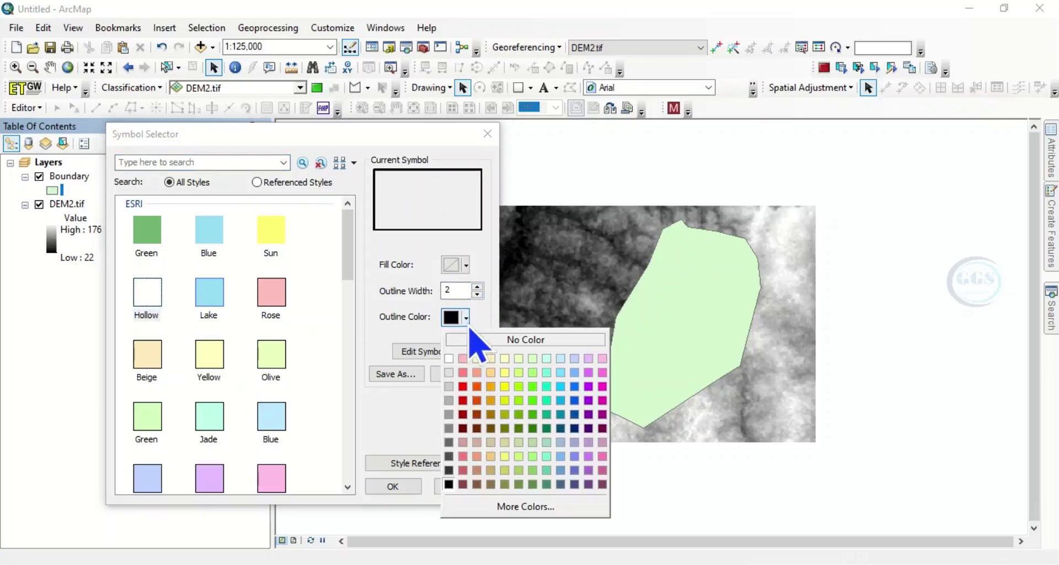
left_click(465, 388)
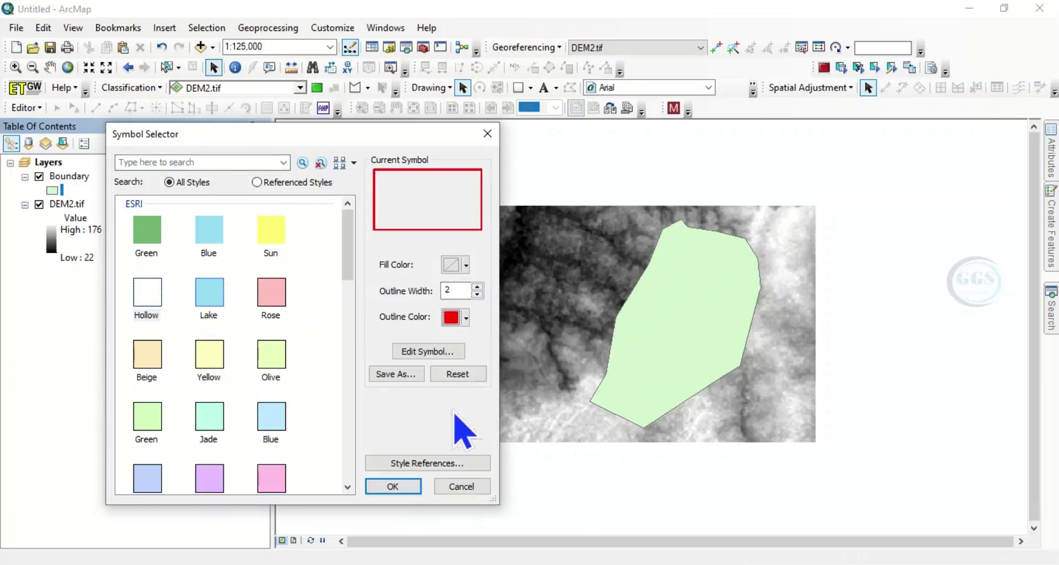
left_click(393, 486)
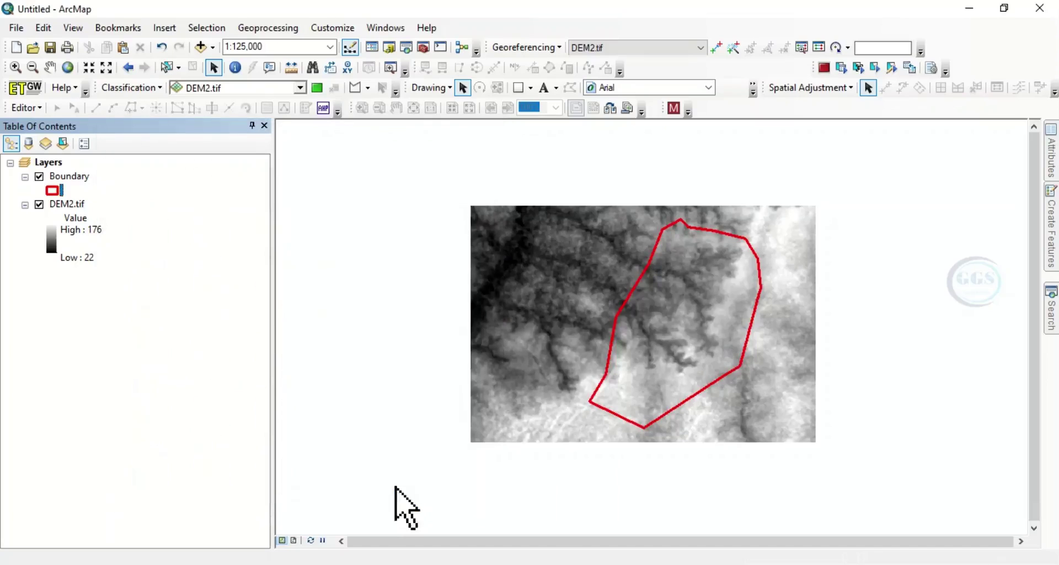
Step: Check DEM2.tif's source details, cell size and WGS_1984_World_Mercator, then switch to PowerPoint
right_click(75, 205)
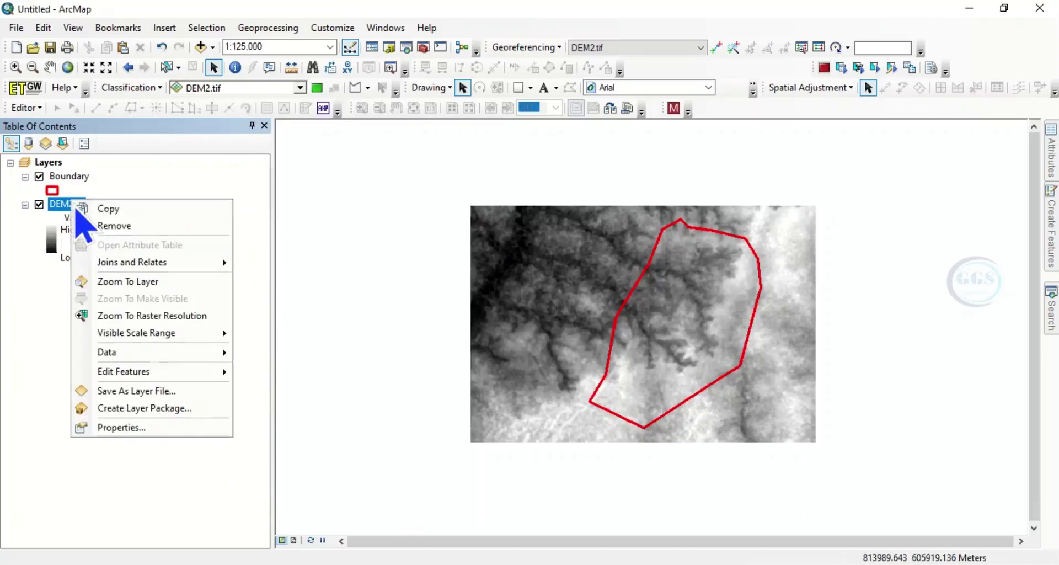
left_click(133, 429)
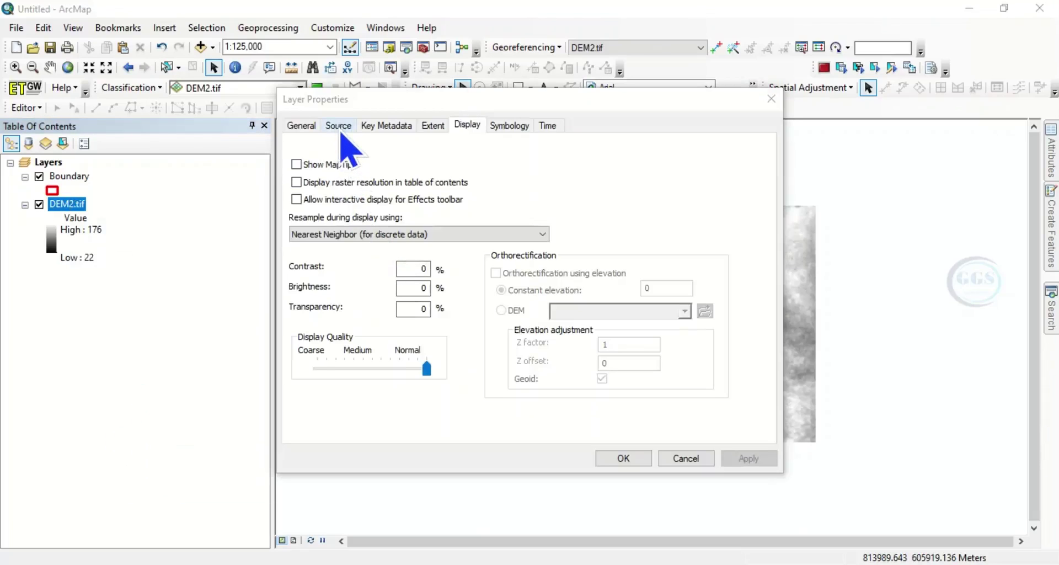
left_click(340, 131)
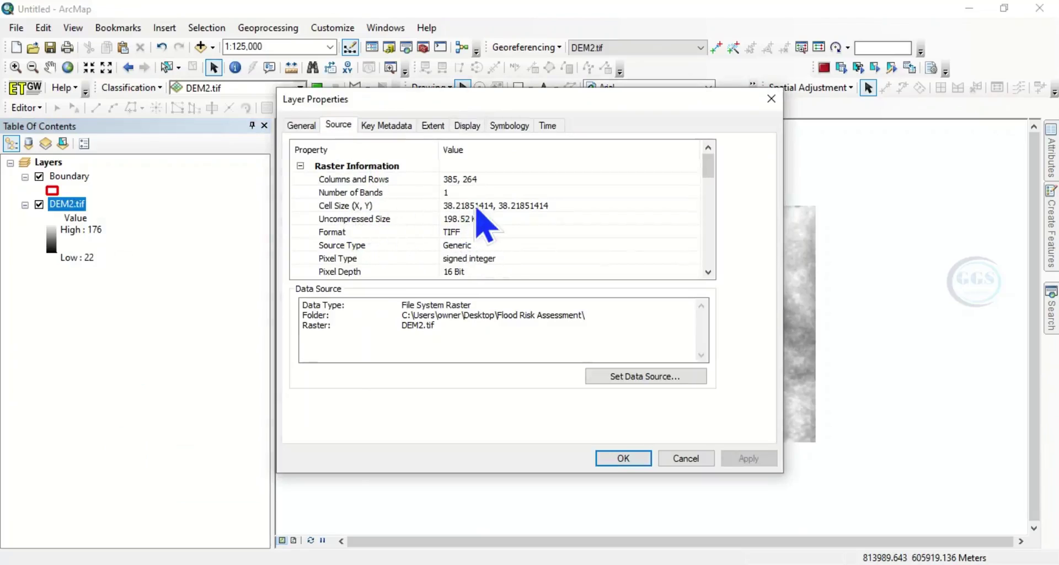
scroll(480, 232, "down", 8)
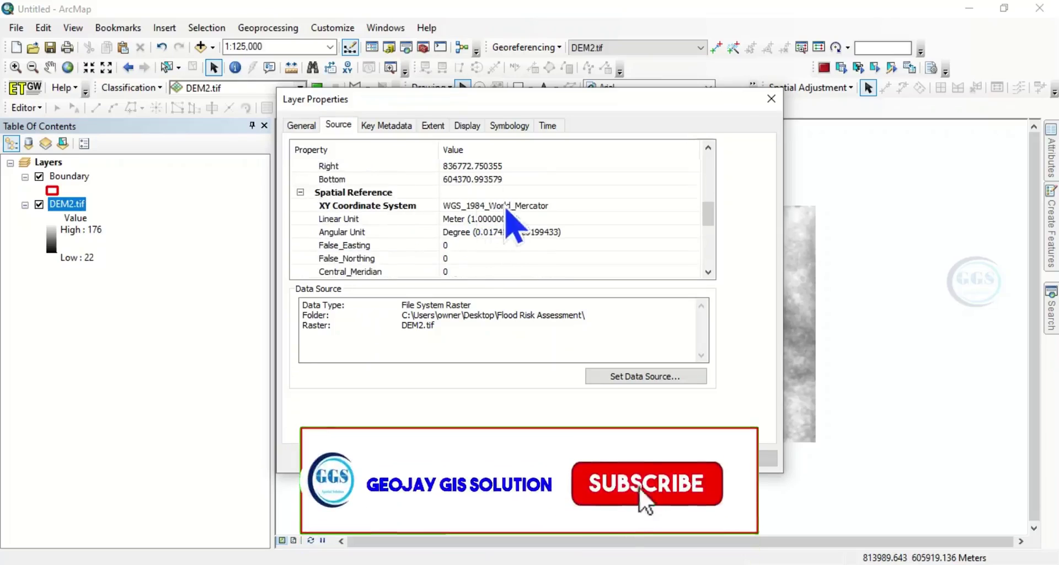
scroll(485, 232, "down", 5)
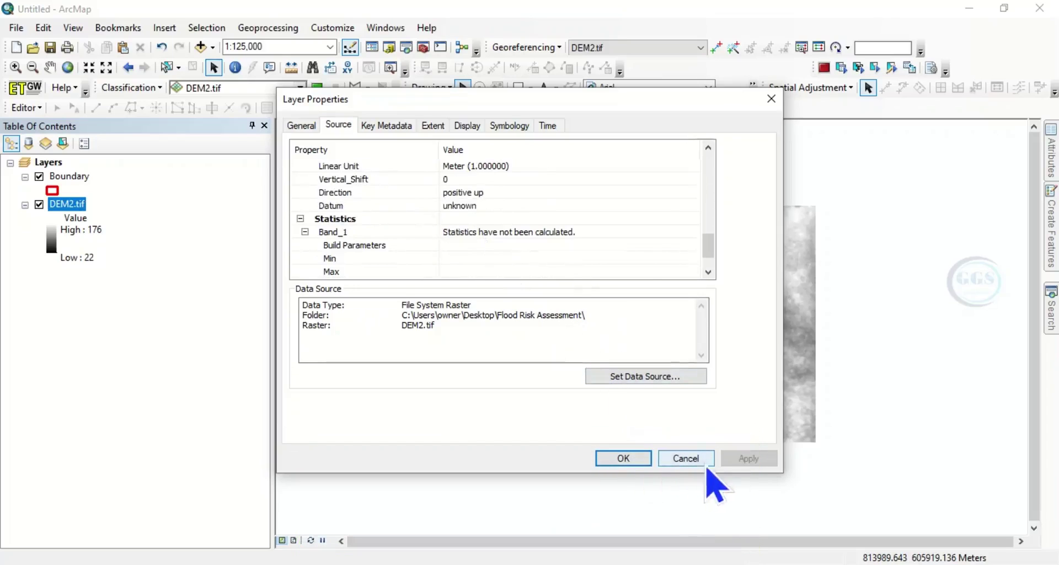
left_click(771, 100)
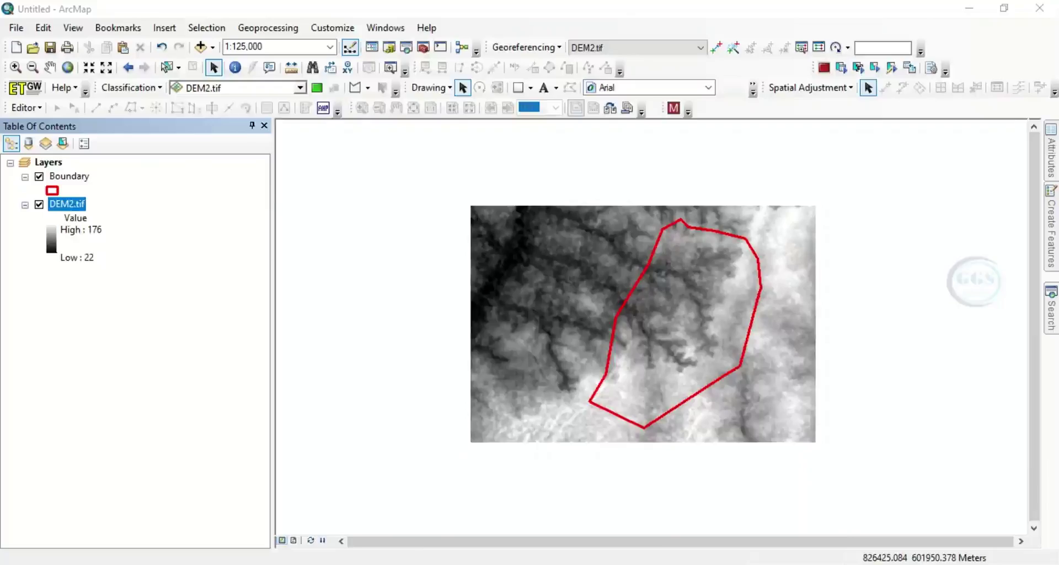
left_click(594, 563)
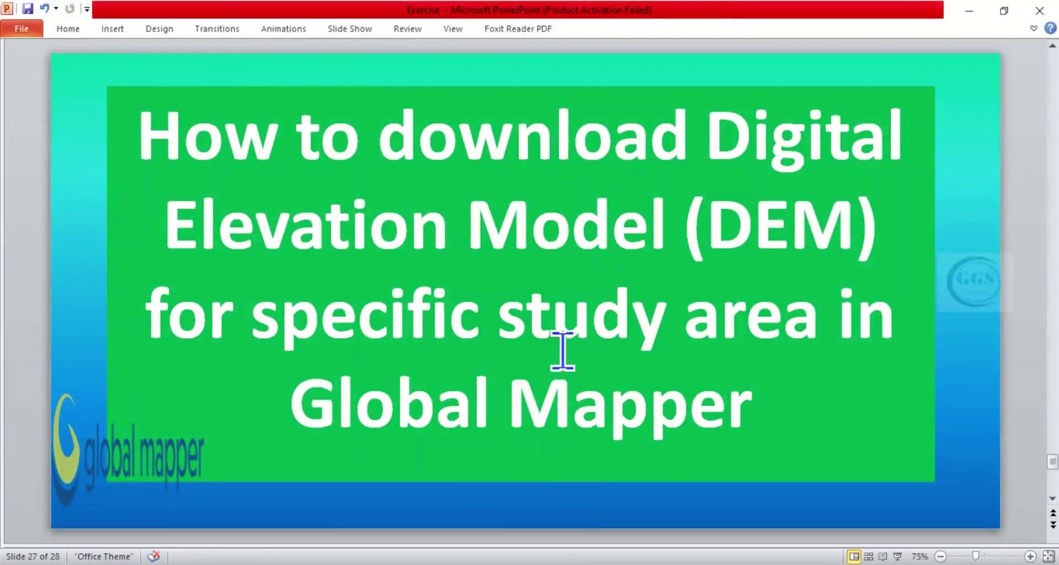